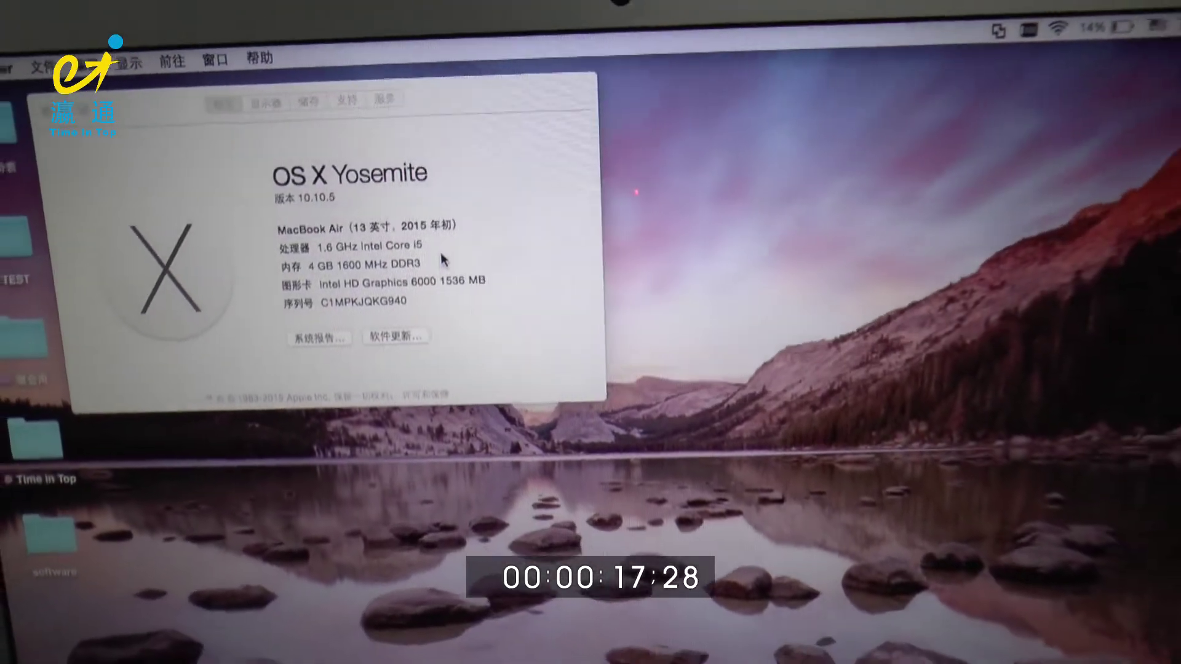
Show the Launchpad grid of installed apps over the About This Mac window.
key(F4)
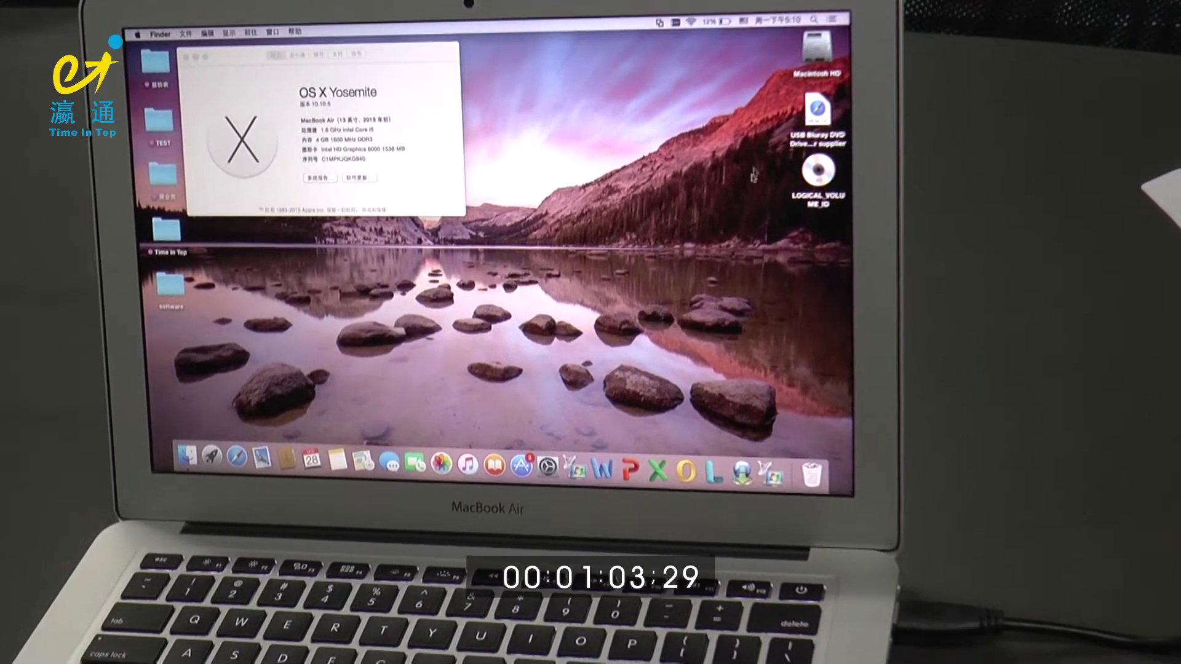
Start Mac Blu-ray Player from Launchpad to load the LOGICAL_VOLUME_ID disc menu.
key(F4)
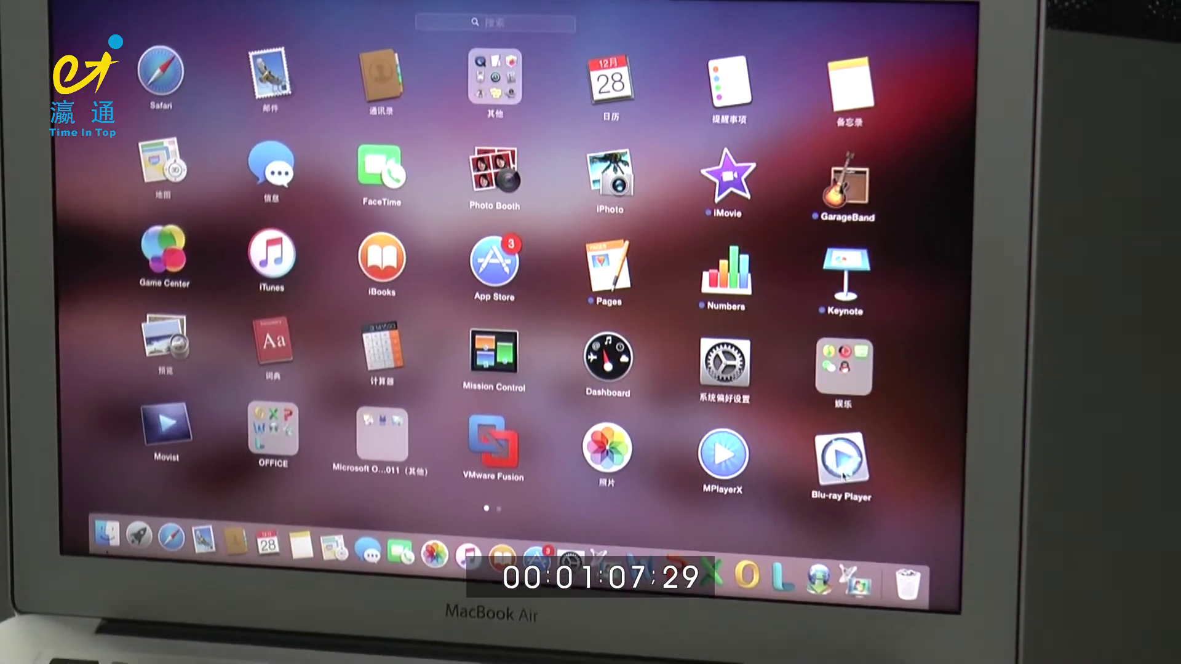
click(844, 471)
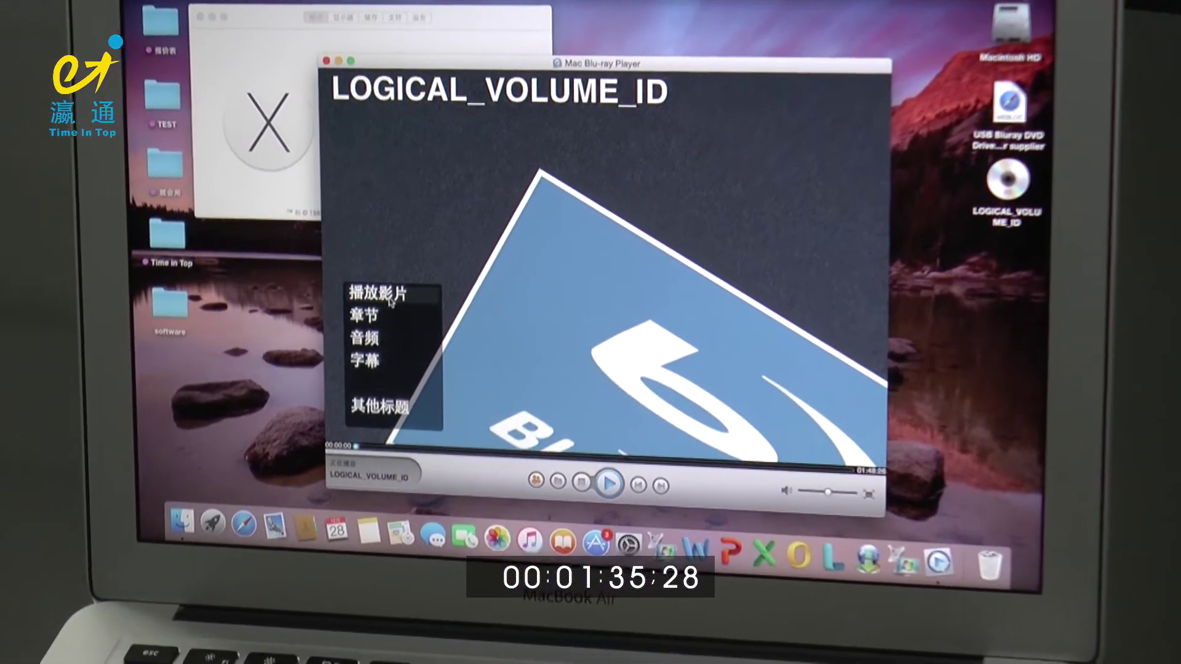
View the 章节, 音频 and 字幕 lists, then play the movie full screen.
click(370, 334)
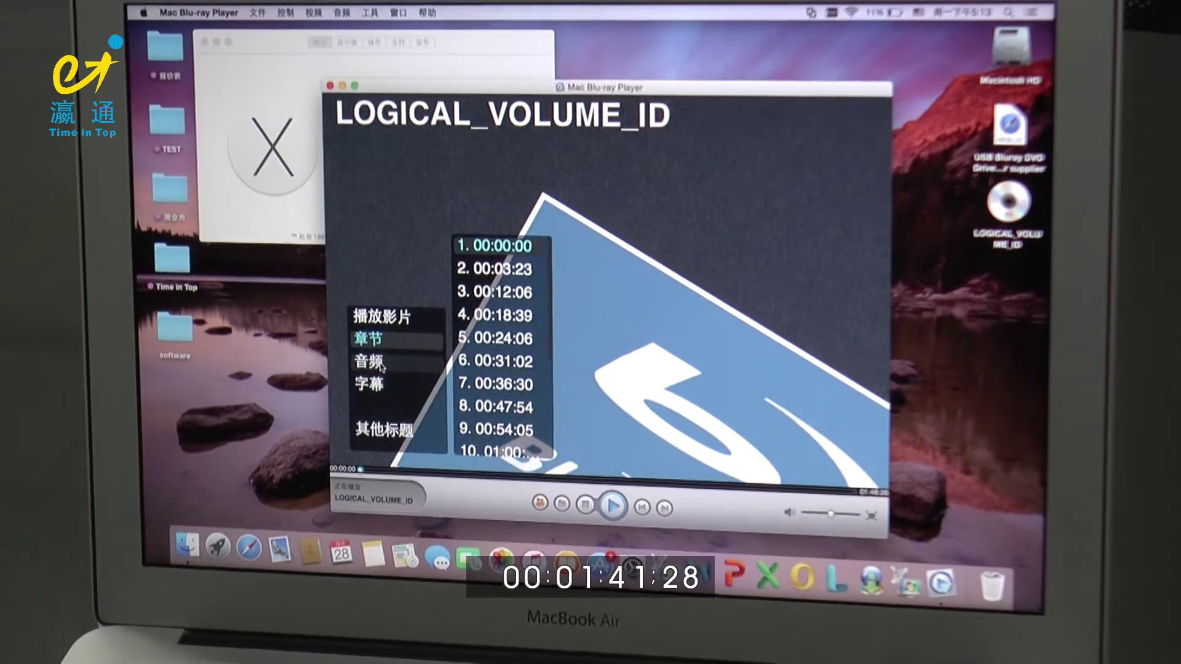
click(381, 368)
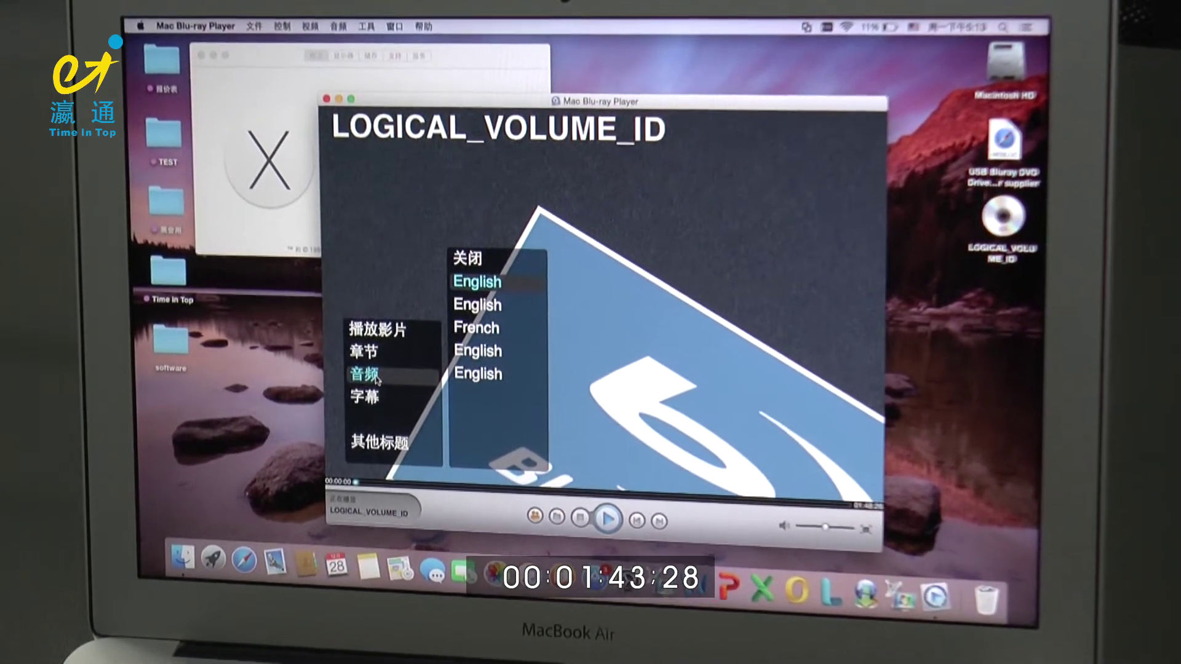
click(374, 413)
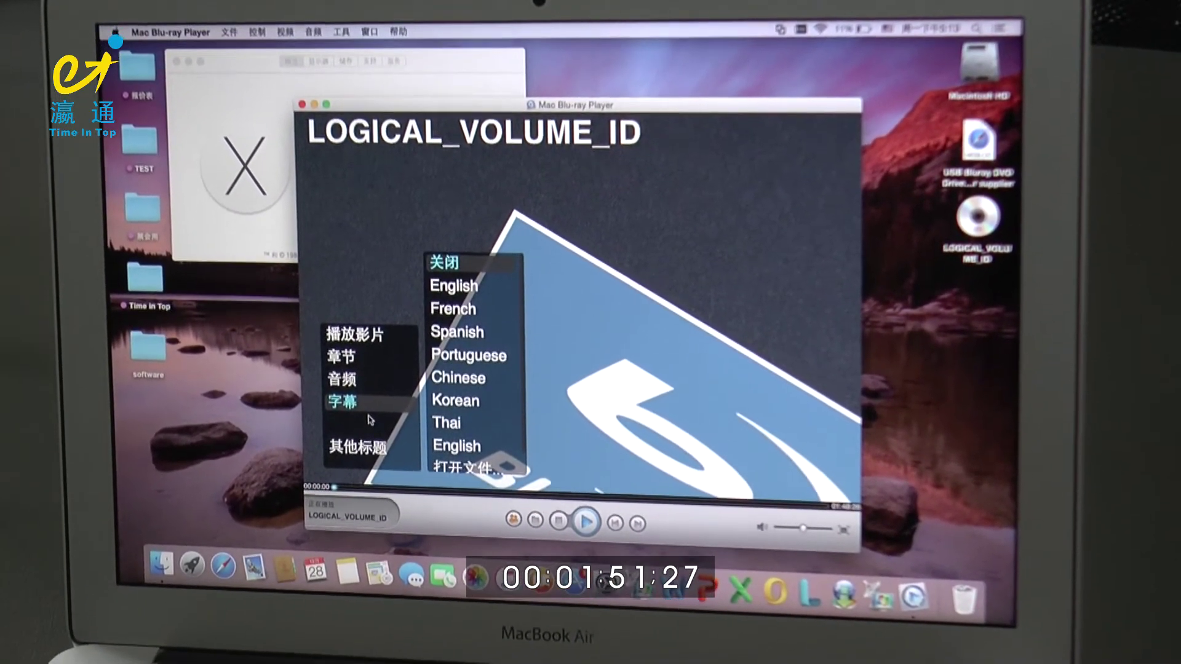
click(370, 344)
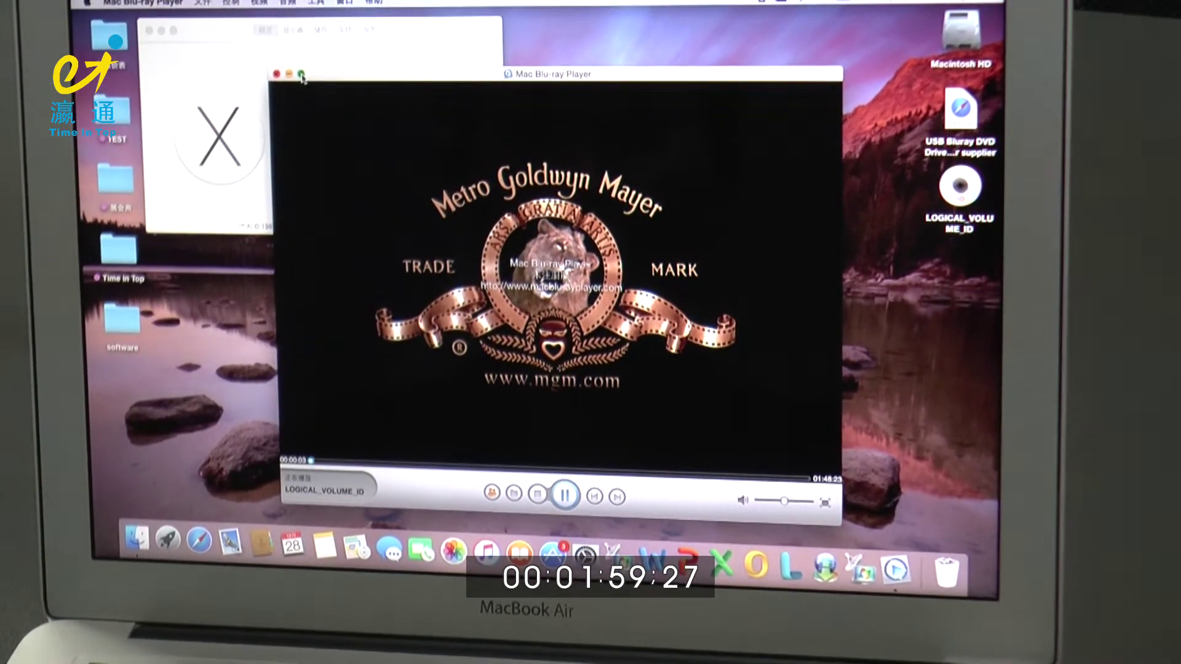
click(301, 66)
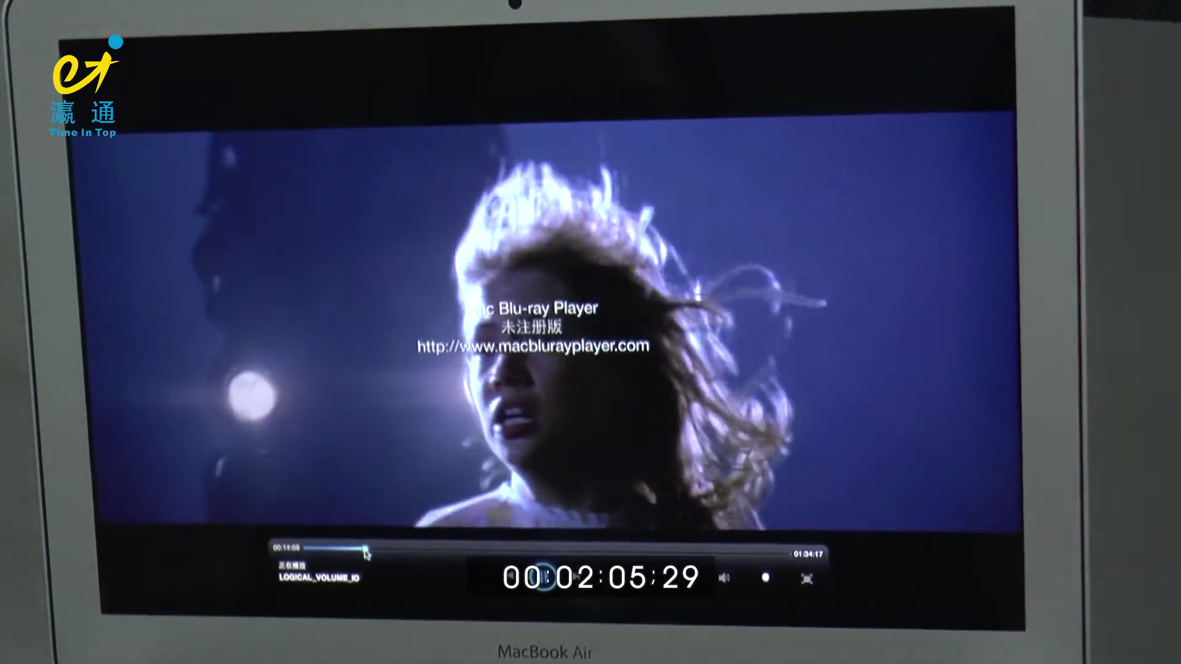
Jump the full-screen movie to a different scene, then return it to a window.
drag(455, 547, 370, 547)
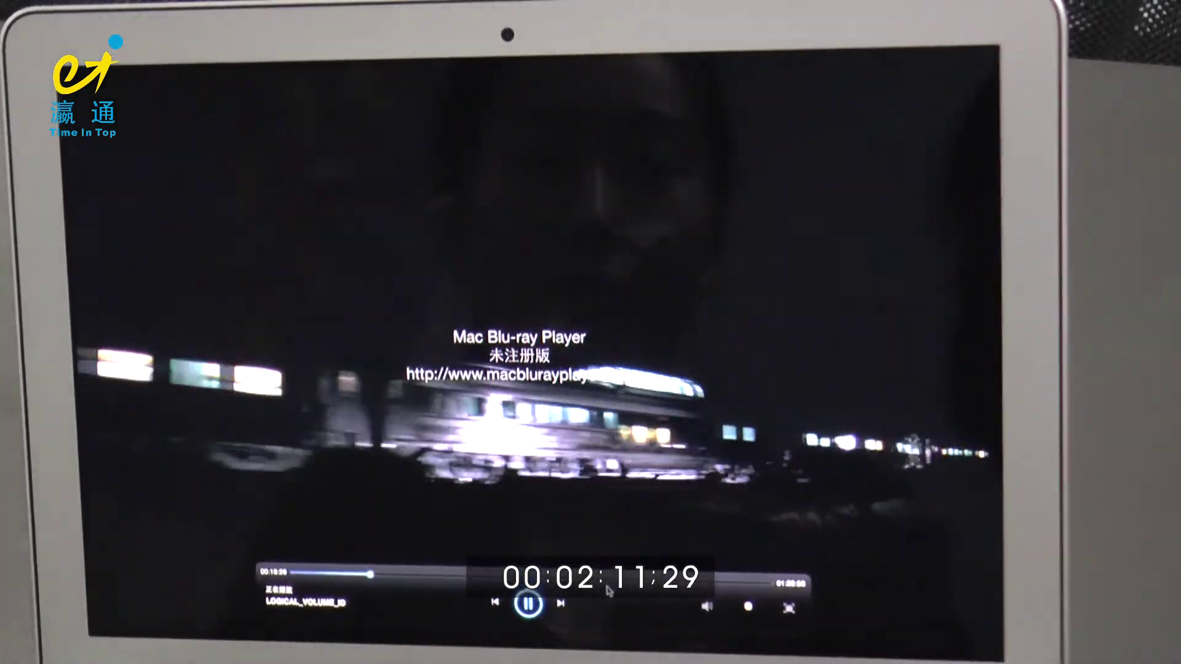
key(Escape)
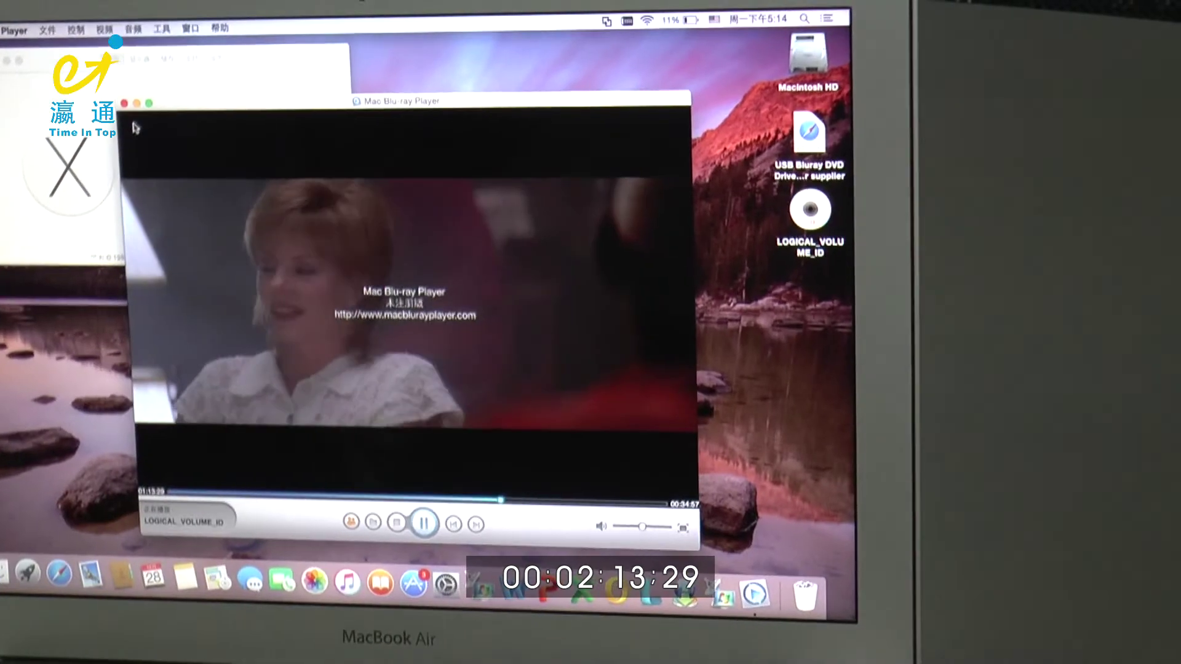